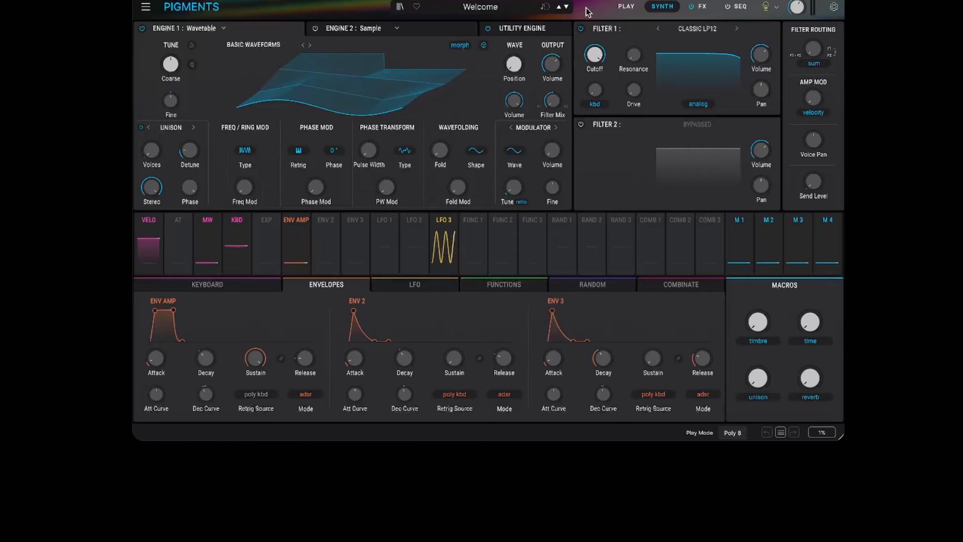
# Step: Activate the sequencer and set its generation scale to Minor Penta
pyautogui.click(741, 11)
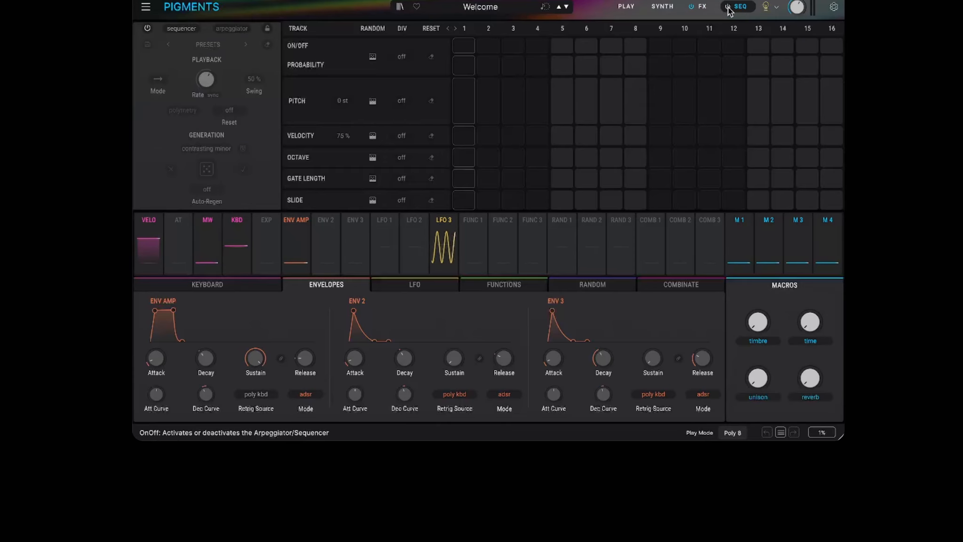
pyautogui.click(727, 8)
pyautogui.moveTo(218, 71)
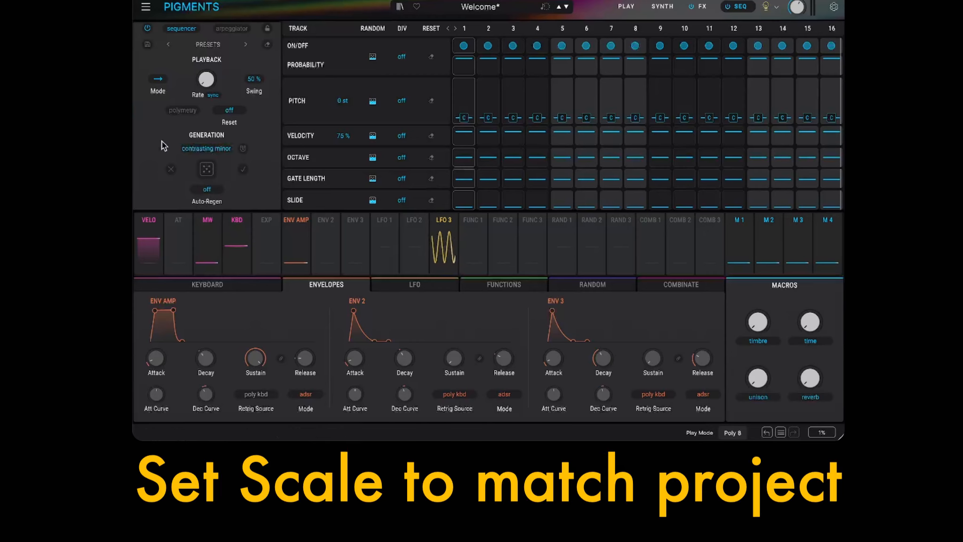
pyautogui.click(207, 148)
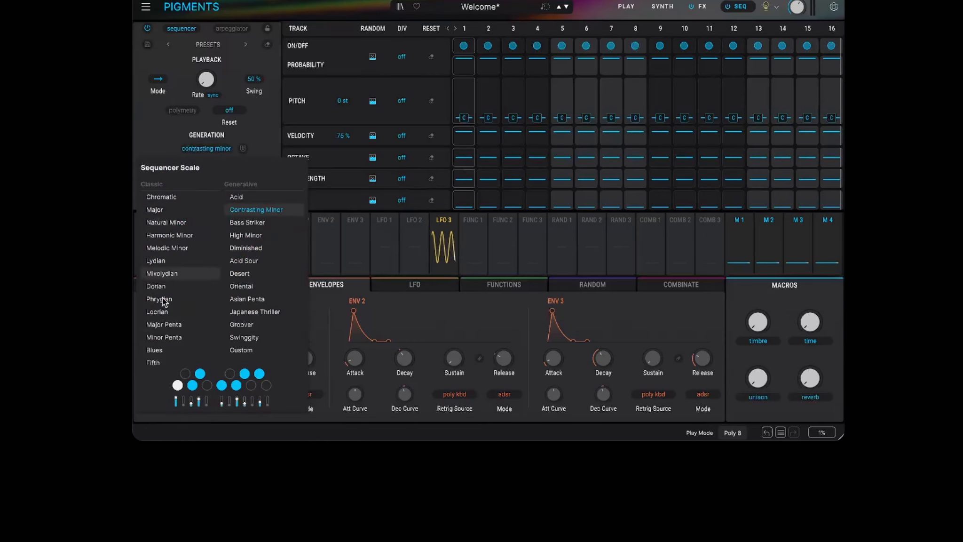
pyautogui.click(168, 337)
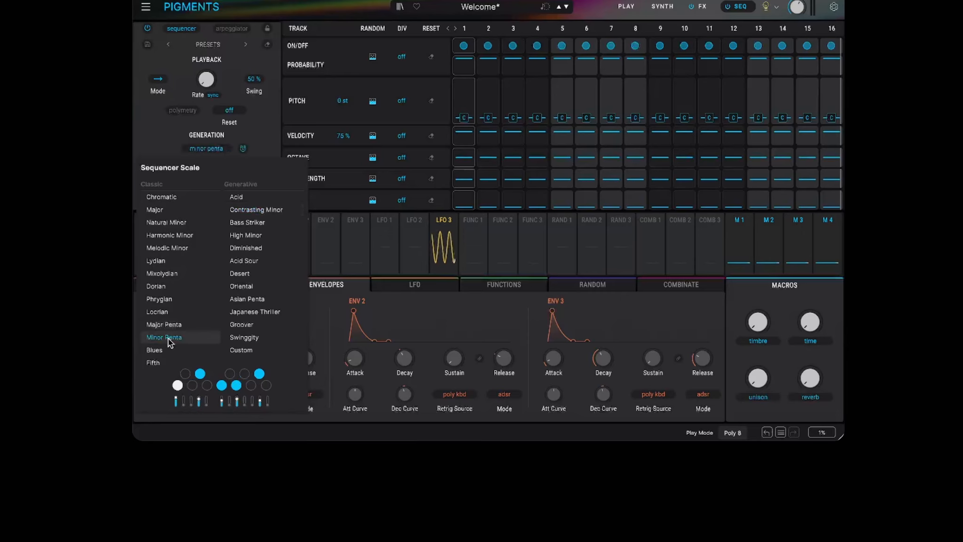
pyautogui.click(268, 137)
# Step: Randomize the sequencer's on/off, pitch, octave, gate length and slide tracks, with octave at 75% and gate length at 50%
pyautogui.click(372, 57)
pyautogui.moveTo(373, 61); pyautogui.dragTo(372, 42)
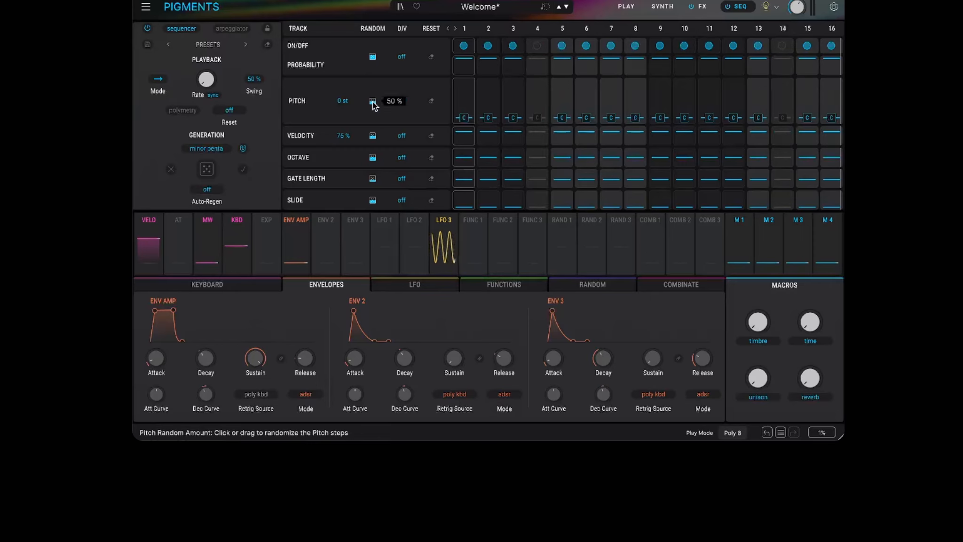
pyautogui.moveTo(372, 101); pyautogui.dragTo(375, 106)
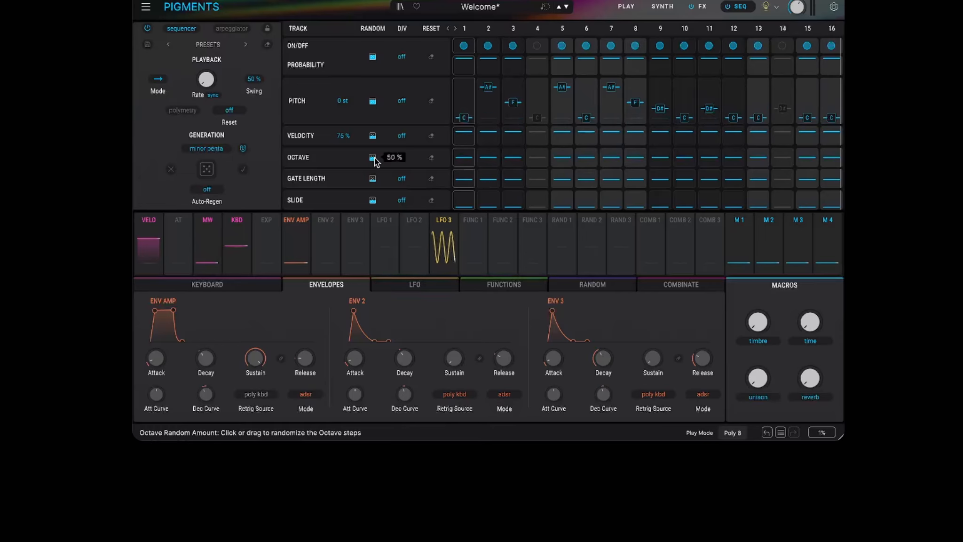
pyautogui.moveTo(374, 157); pyautogui.dragTo(374, 151)
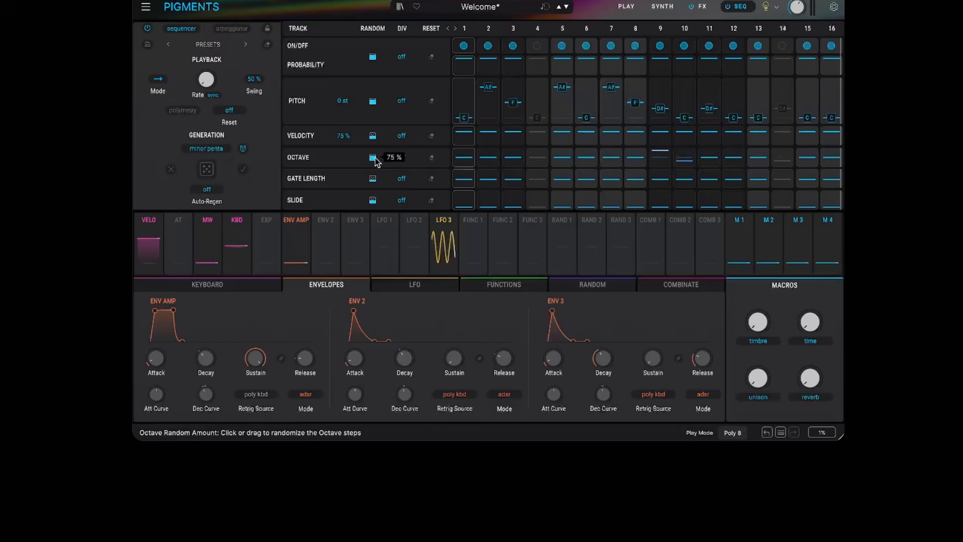
pyautogui.moveTo(372, 178); pyautogui.dragTo(373, 173)
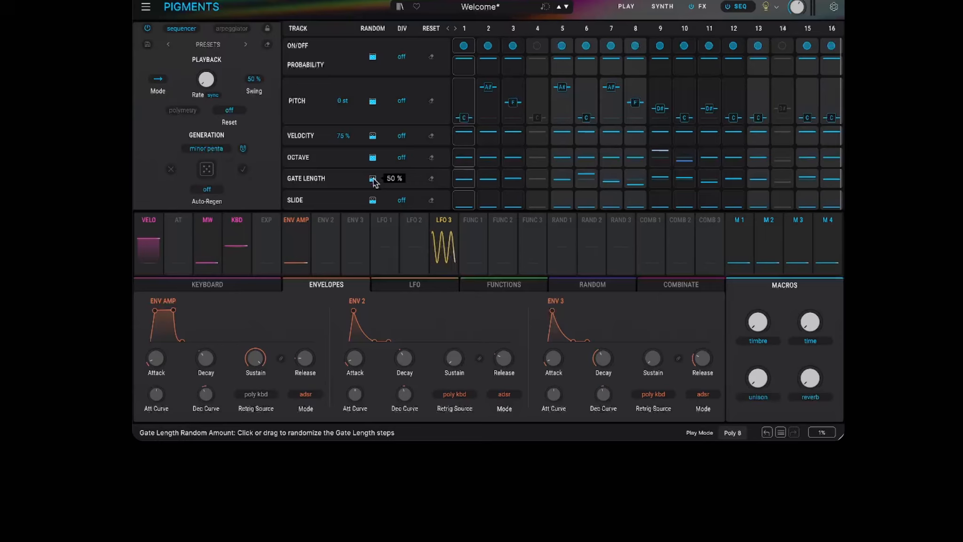
pyautogui.moveTo(373, 200); pyautogui.dragTo(372, 195)
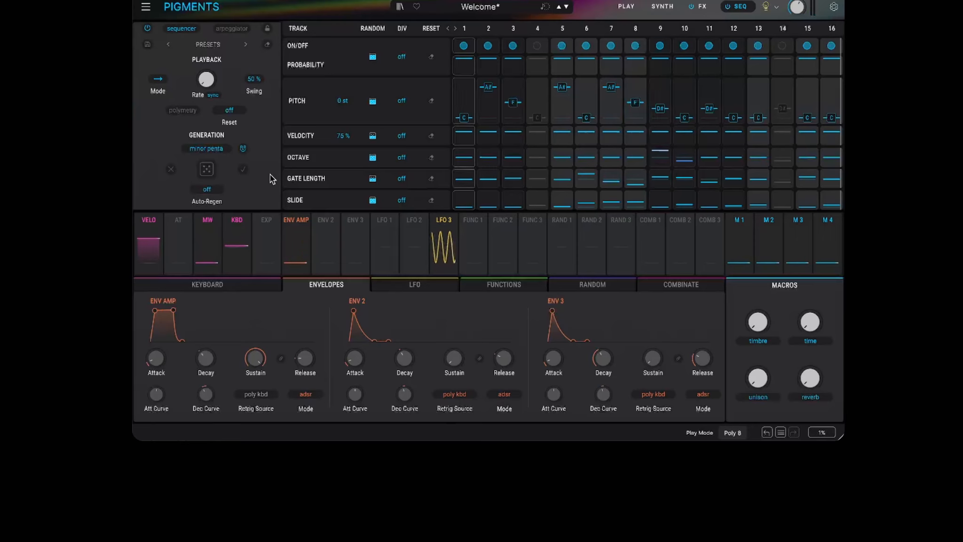
# Step: Set the sequencer's Auto-Regen to 2 bars and regenerate the random pattern
pyautogui.click(207, 190)
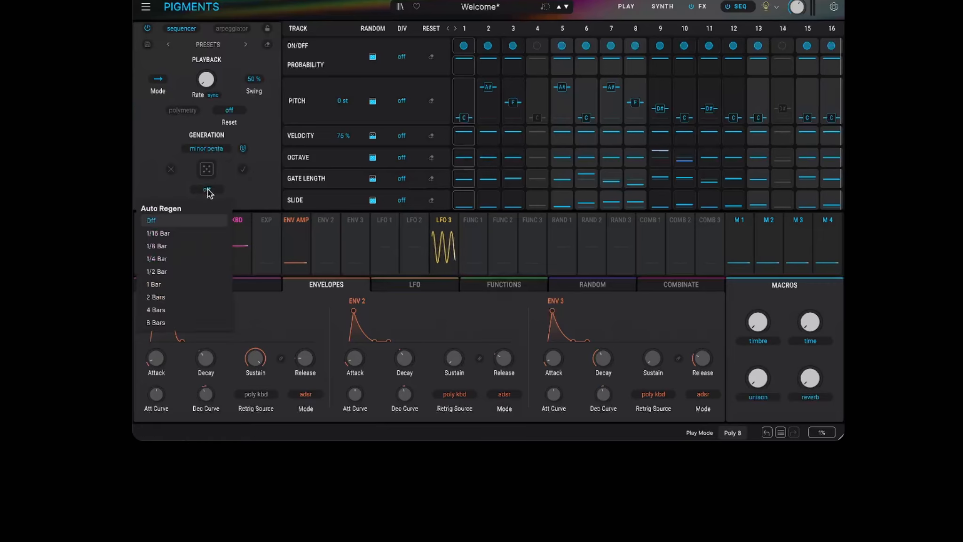
pyautogui.click(185, 297)
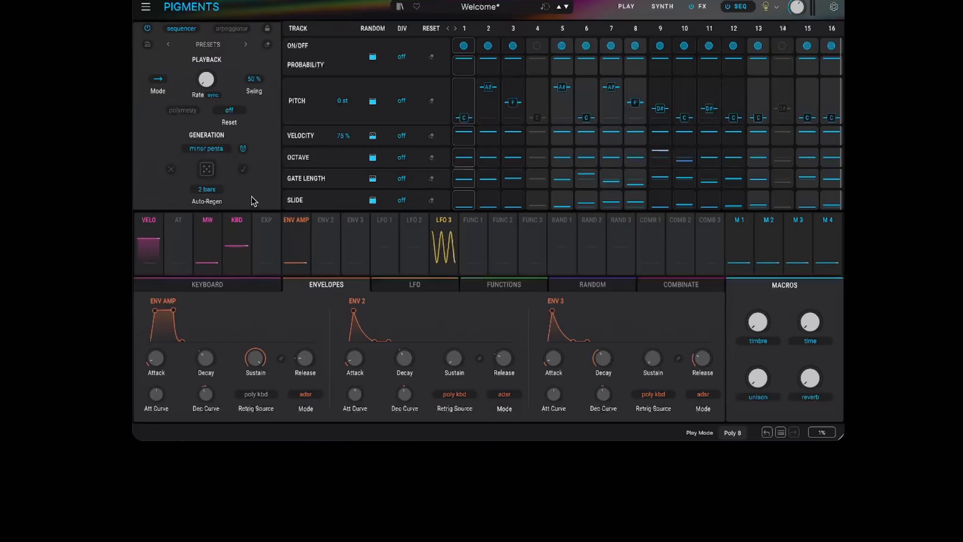
pyautogui.click(206, 168)
pyautogui.click(206, 168)
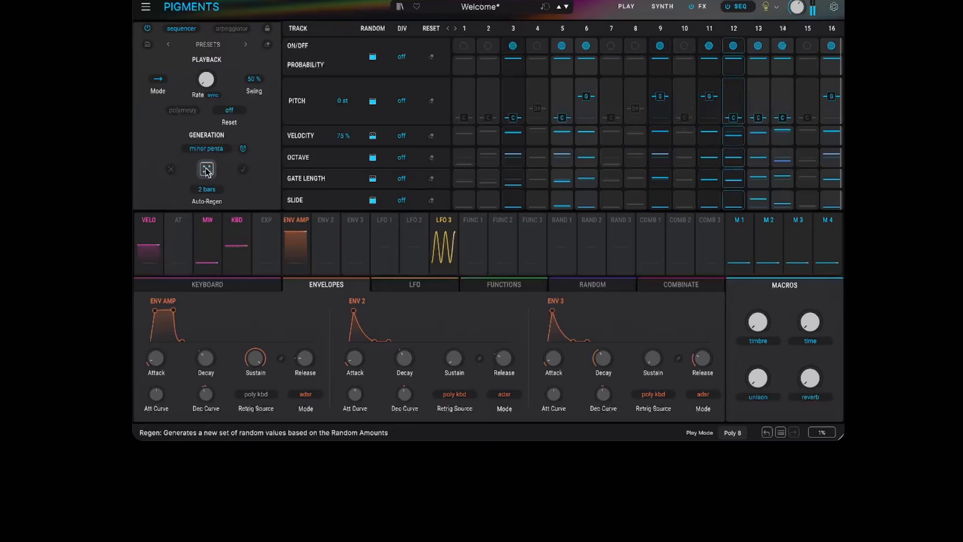
# Step: Raise the amp envelope's release to about 3.86 s and set the glide time to about 63 ms
pyautogui.moveTo(304, 366); pyautogui.dragTo(317, 350)
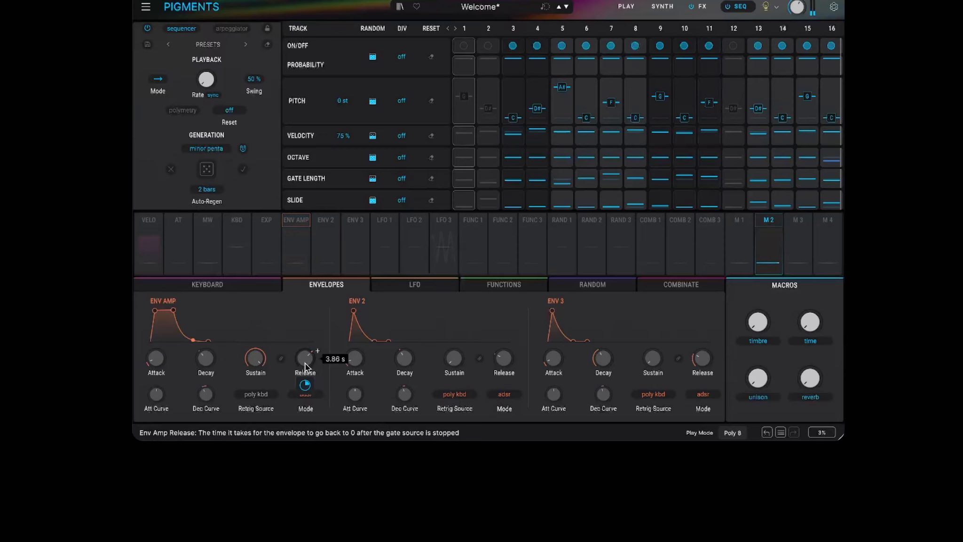
pyautogui.click(225, 281)
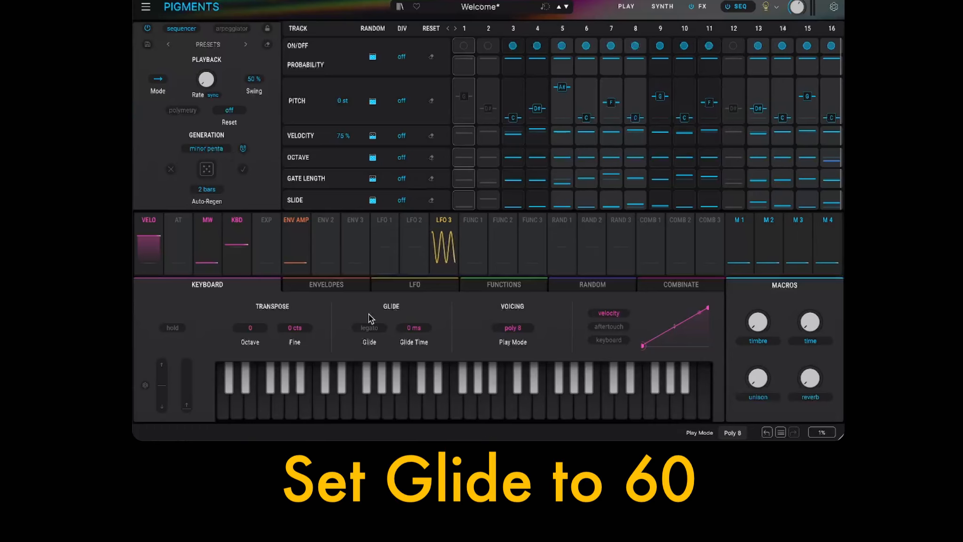
pyautogui.moveTo(414, 327); pyautogui.dragTo(433, 321)
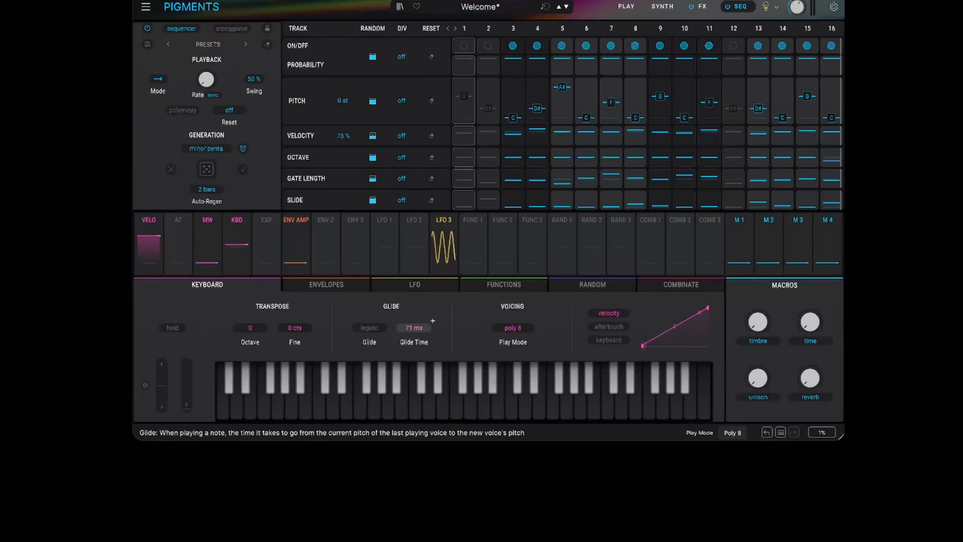
pyautogui.moveTo(432, 320); pyautogui.dragTo(432, 320)
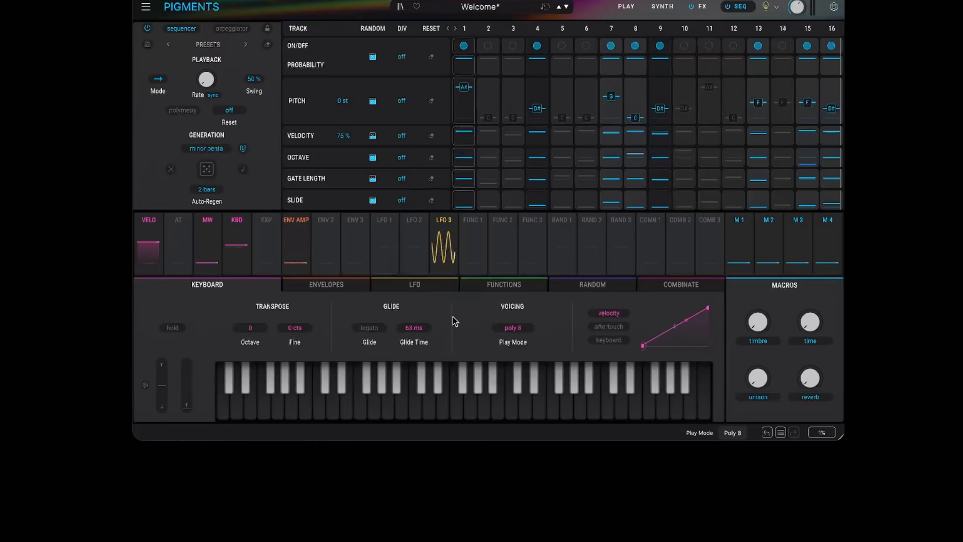
# Step: Assign Random 1 to Engine 1's wavetable position with a modulation amount of about 0.49
pyautogui.click(340, 283)
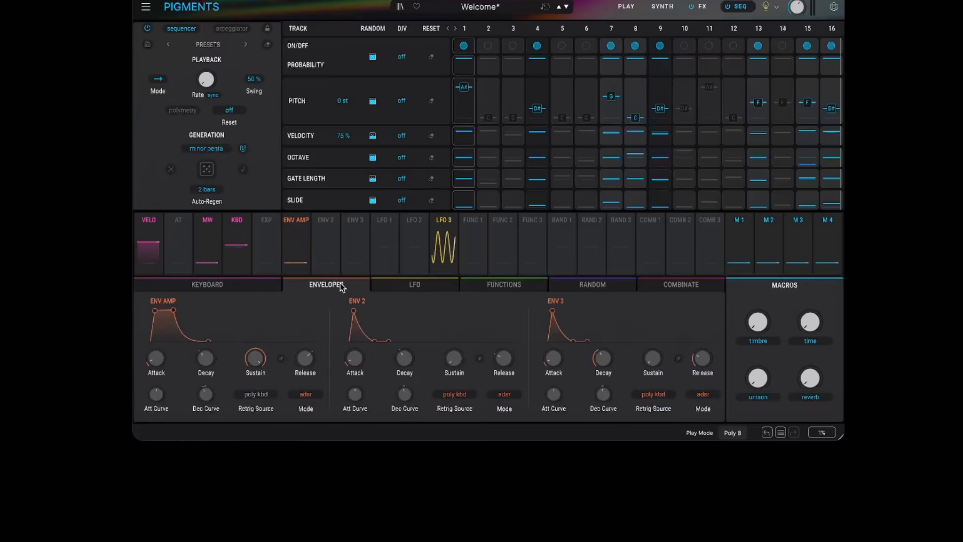
pyautogui.click(663, 6)
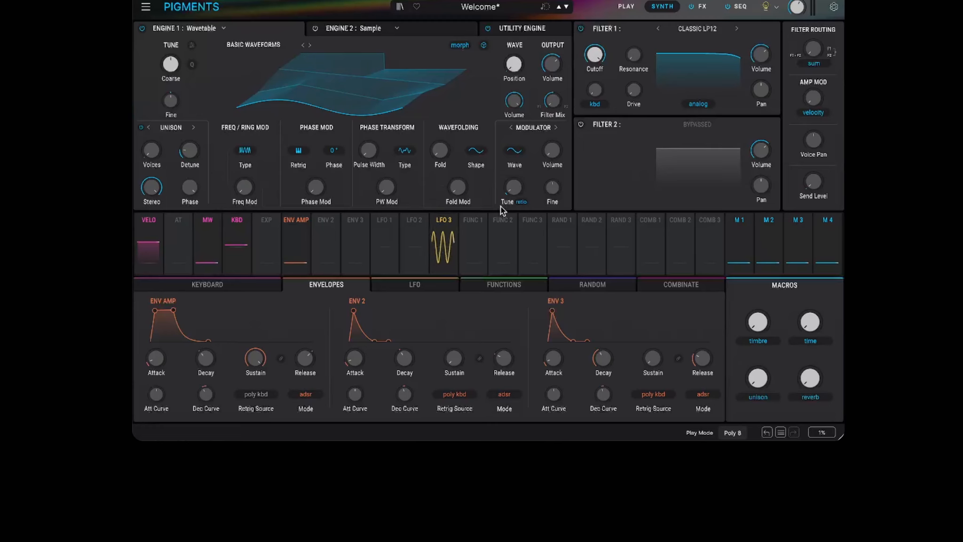
pyautogui.moveTo(562, 224)
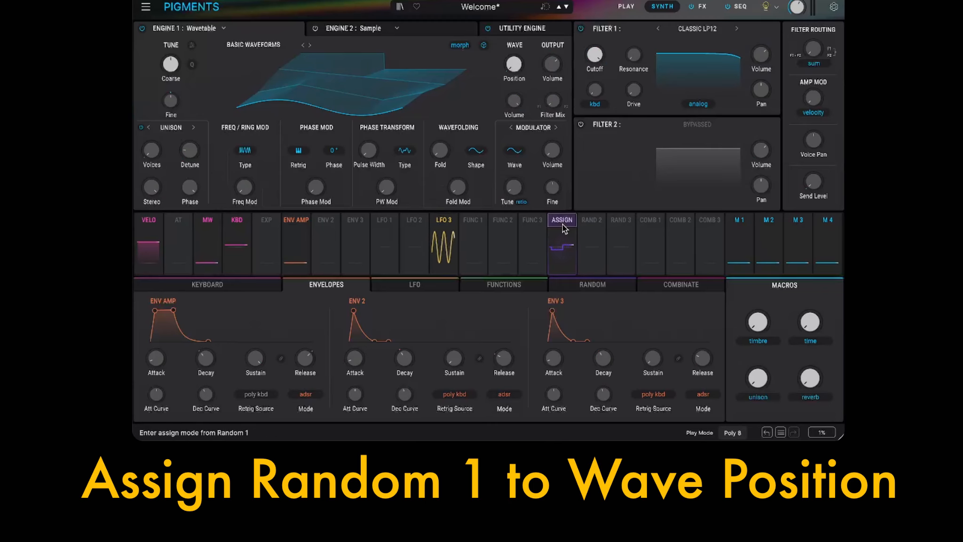
pyautogui.click(563, 220)
pyautogui.click(526, 75)
pyautogui.moveTo(525, 75); pyautogui.dragTo(514, 60)
pyautogui.click(514, 64)
pyautogui.moveTo(520, 91); pyautogui.dragTo(521, 88)
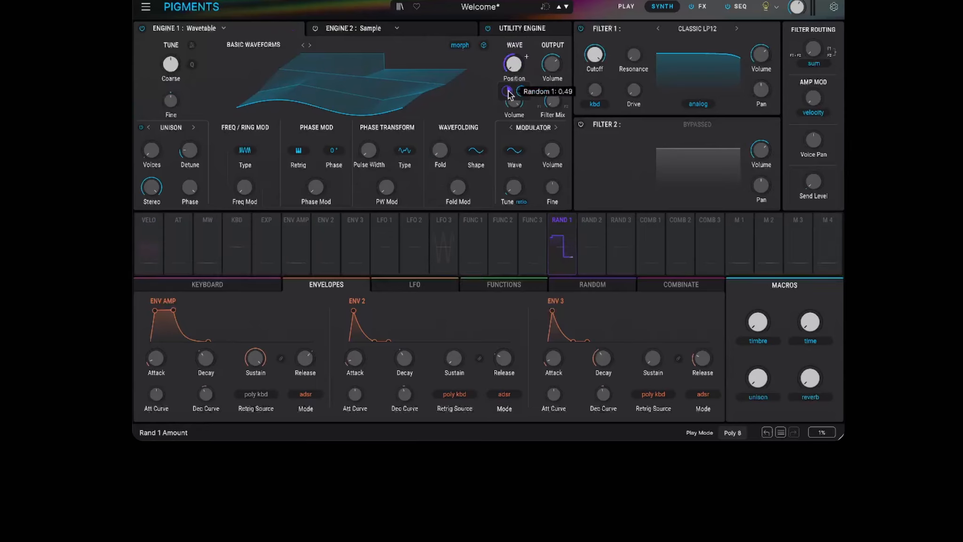
# Step: Set Random 1's smoothing to 100%, switch its rate type to Hertz and adjust the rate
pyautogui.click(597, 285)
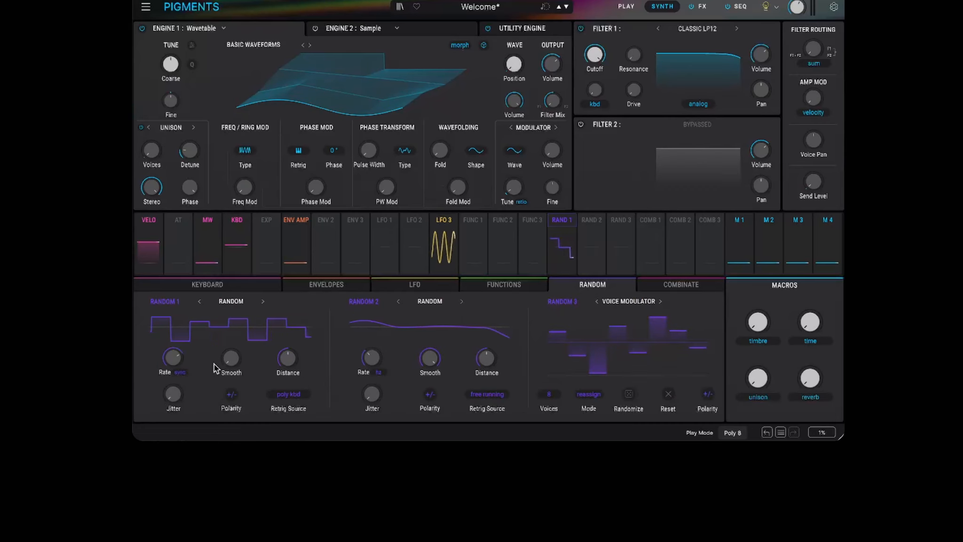
pyautogui.moveTo(235, 359); pyautogui.dragTo(243, 350)
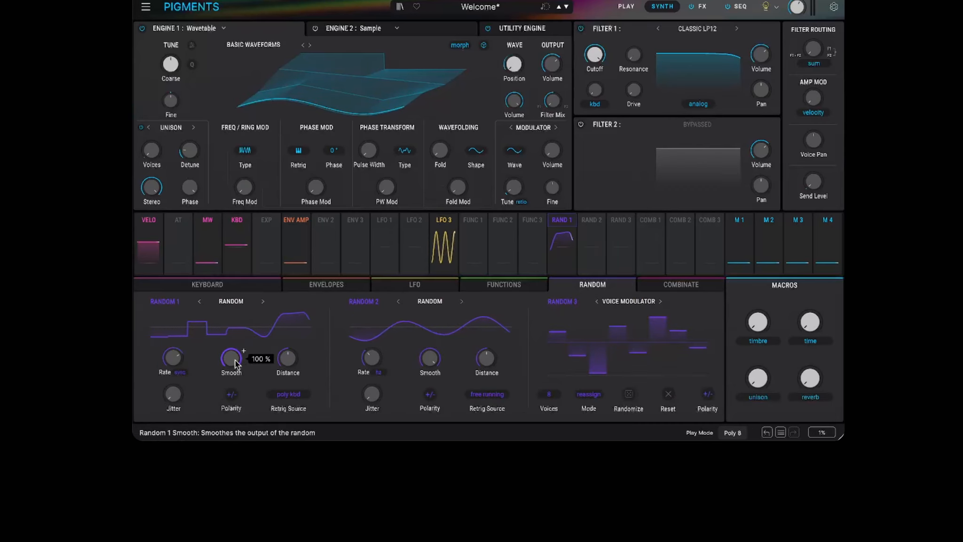
pyautogui.click(179, 372)
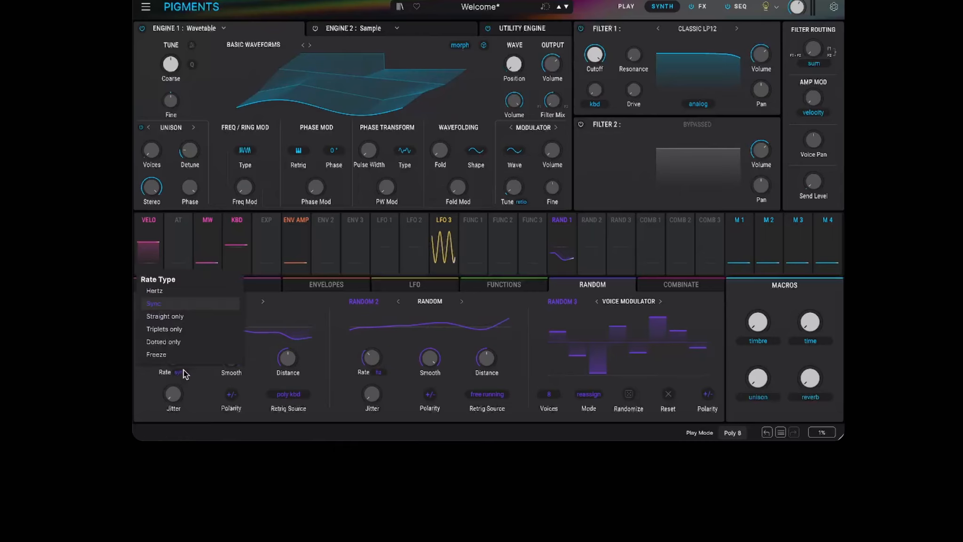
pyautogui.click(176, 290)
pyautogui.moveTo(172, 359); pyautogui.dragTo(185, 349)
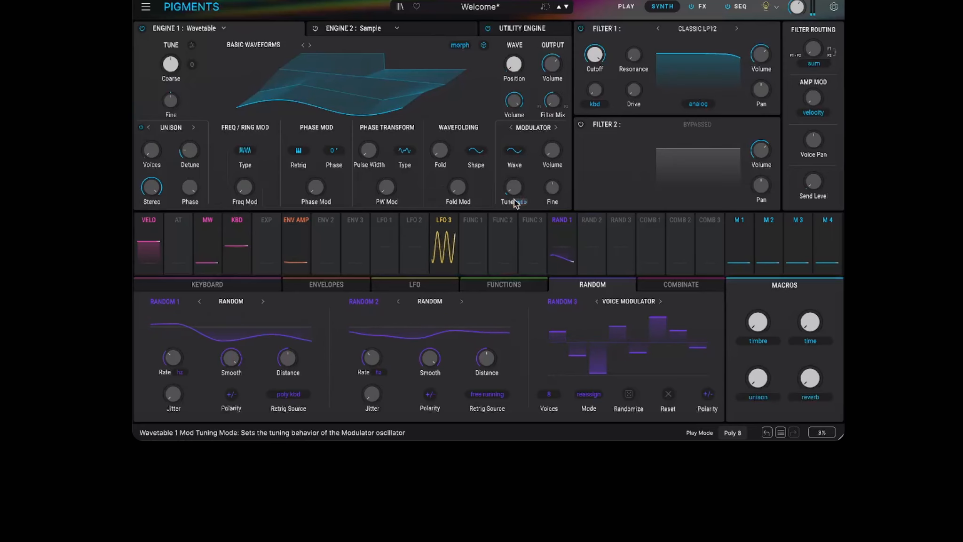
# Step: Assign Random 2 to the sequencer rate with an amount of 0.30 and set Random 2's rate to about 1.23 Hz
pyautogui.click(742, 7)
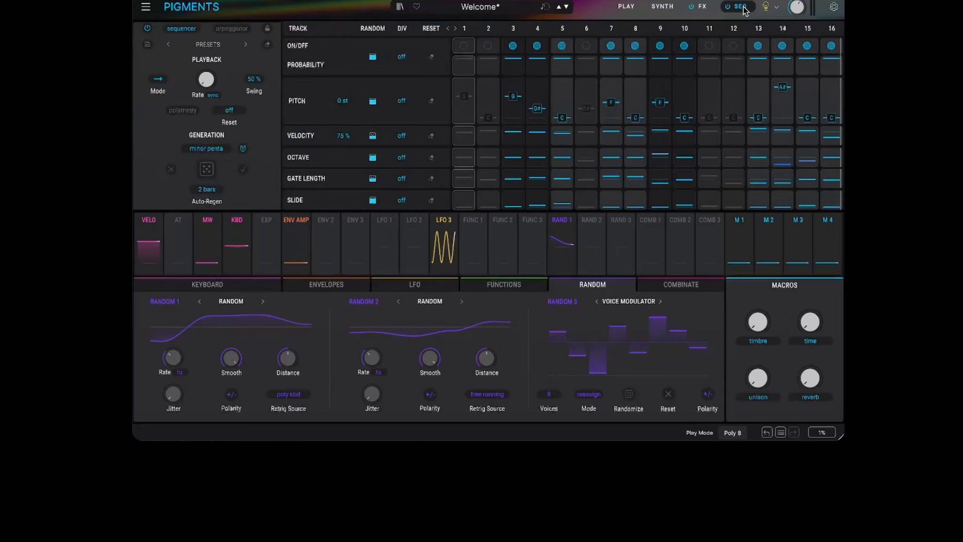
pyautogui.click(600, 224)
pyautogui.moveTo(196, 82); pyautogui.dragTo(197, 69)
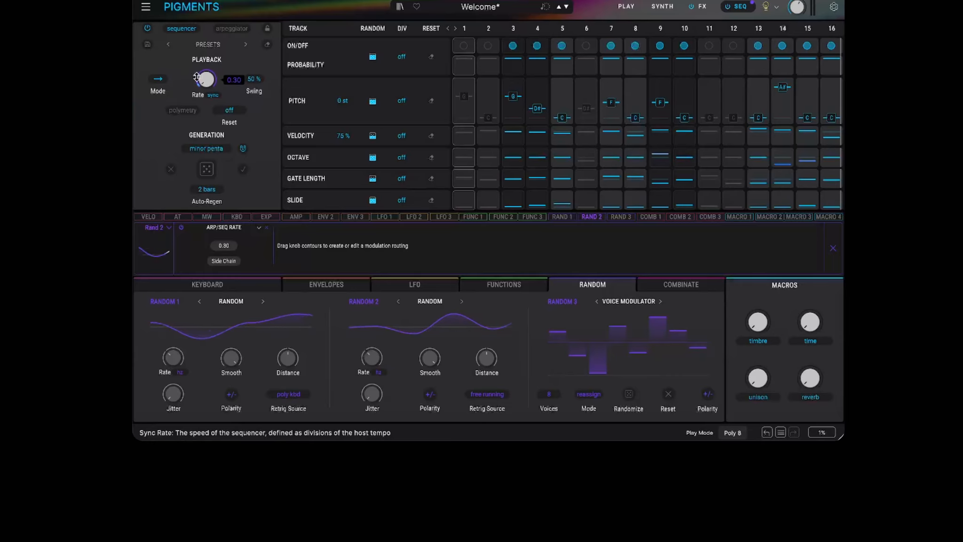
pyautogui.moveTo(212, 85)
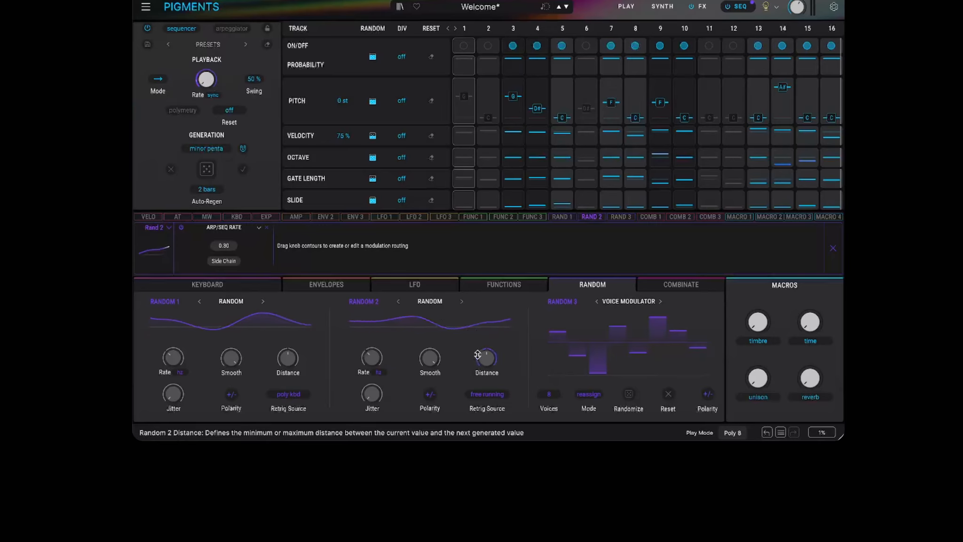
pyautogui.moveTo(371, 358)
pyautogui.moveTo(371, 358); pyautogui.dragTo(371, 360)
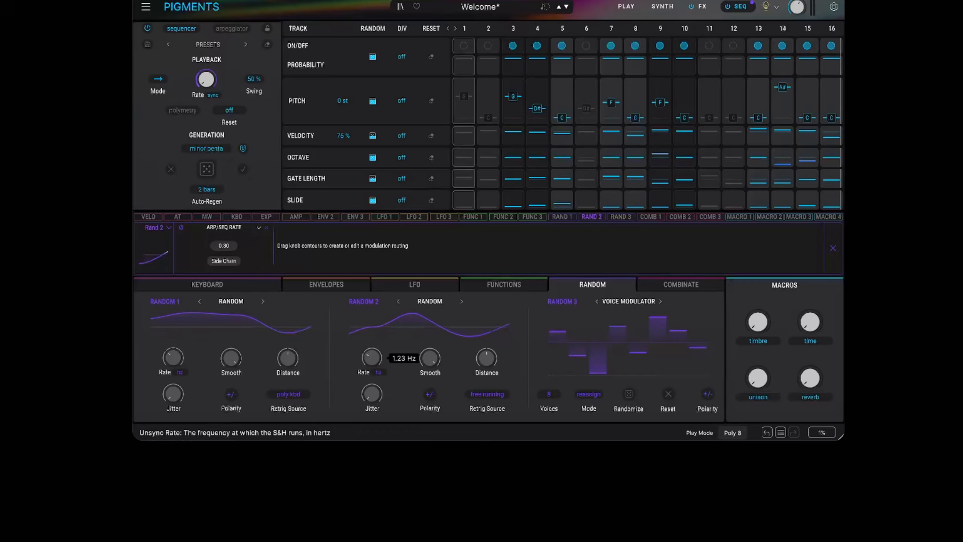
pyautogui.moveTo(428, 360)
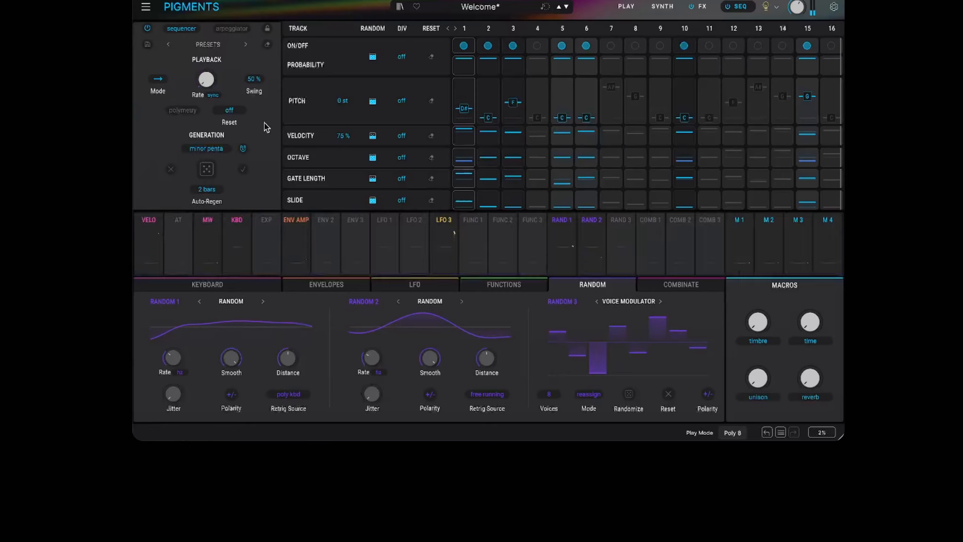
pyautogui.moveTo(207, 120)
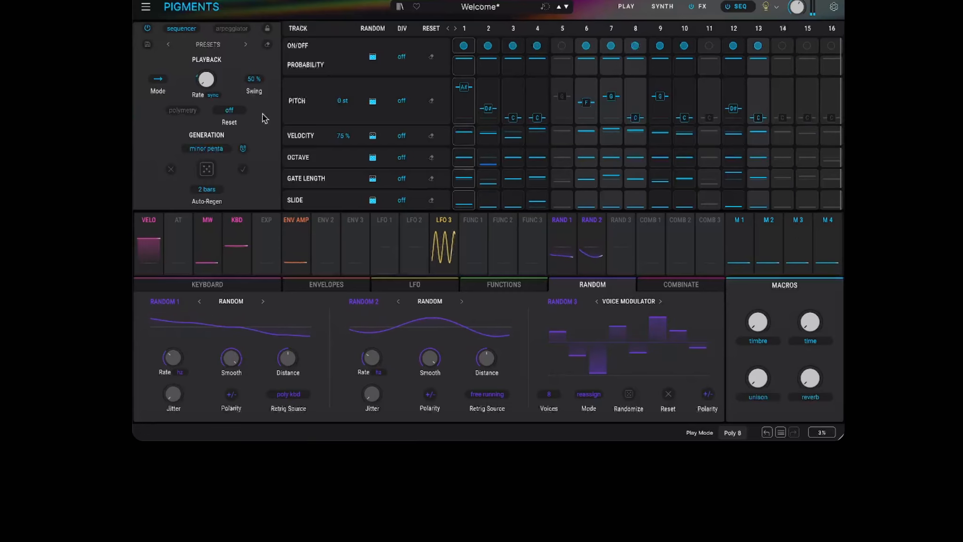
# Step: Lengthen the amp envelope's attack and lower its sustain to 0.700
pyautogui.click(663, 8)
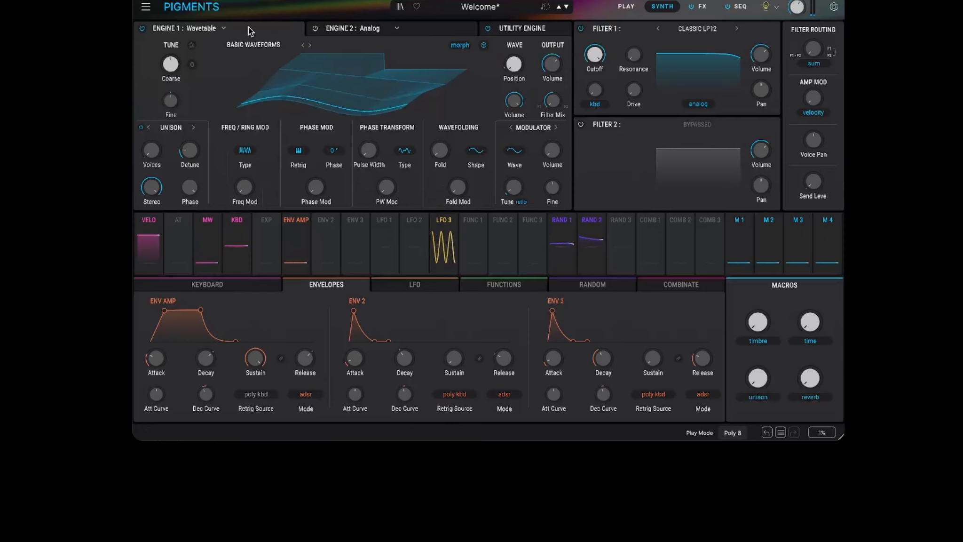
pyautogui.moveTo(155, 358); pyautogui.dragTo(173, 348)
pyautogui.moveTo(254, 358)
pyautogui.mouseDown()
pyautogui.moveTo(267, 350)
pyautogui.moveTo(254, 372)
pyautogui.mouseUp()
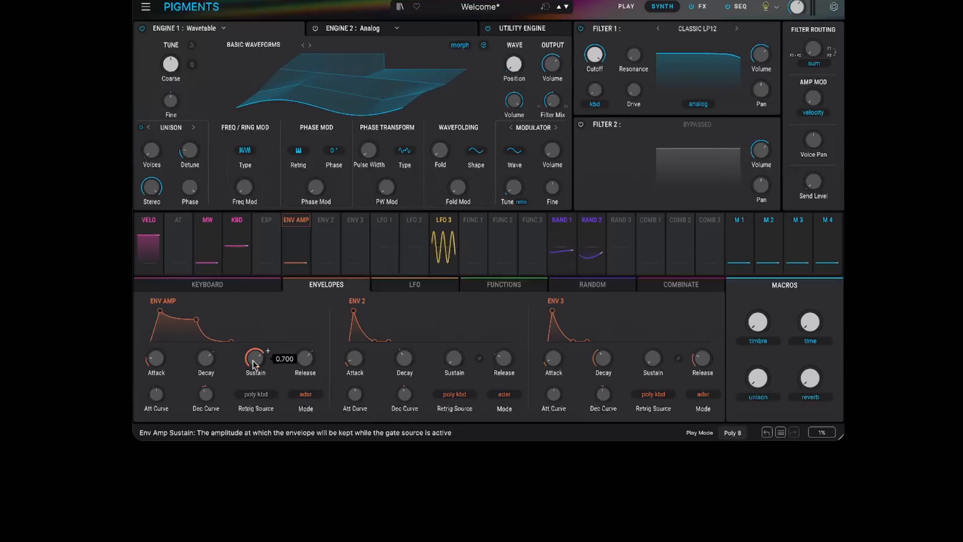
pyautogui.moveTo(155, 358); pyautogui.dragTo(158, 348)
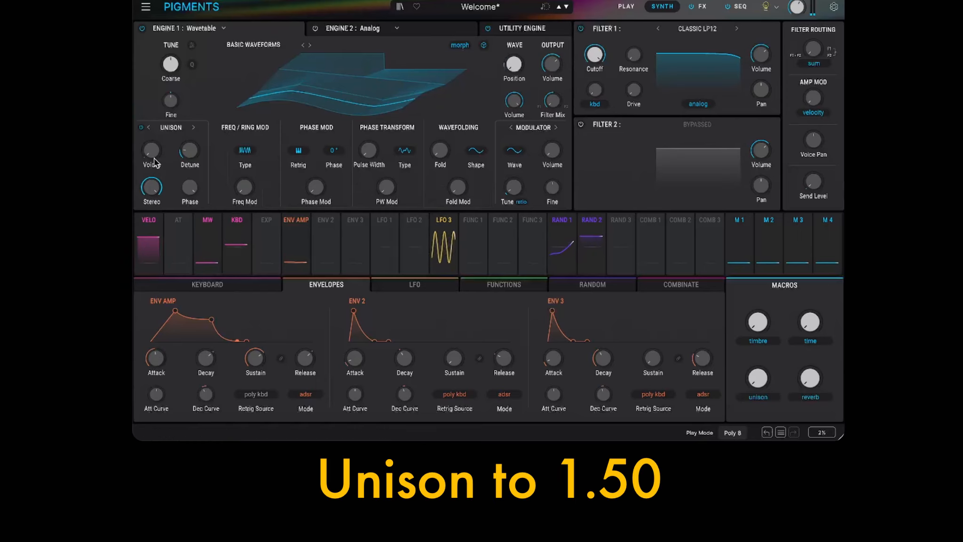
# Step: Raise Engine 1's unison voices slightly to about 1.50 and open the effects page
pyautogui.moveTo(151, 150); pyautogui.dragTo(151, 152)
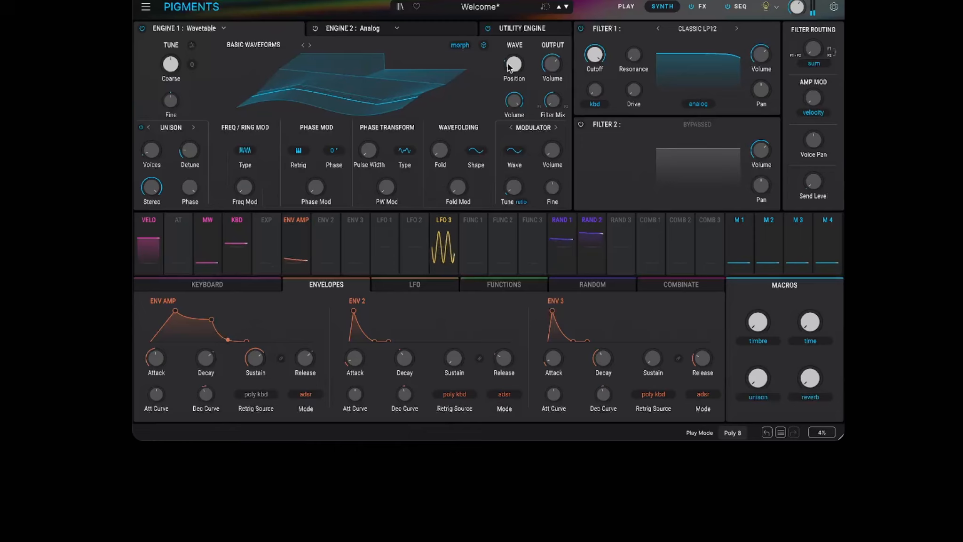
pyautogui.click(703, 7)
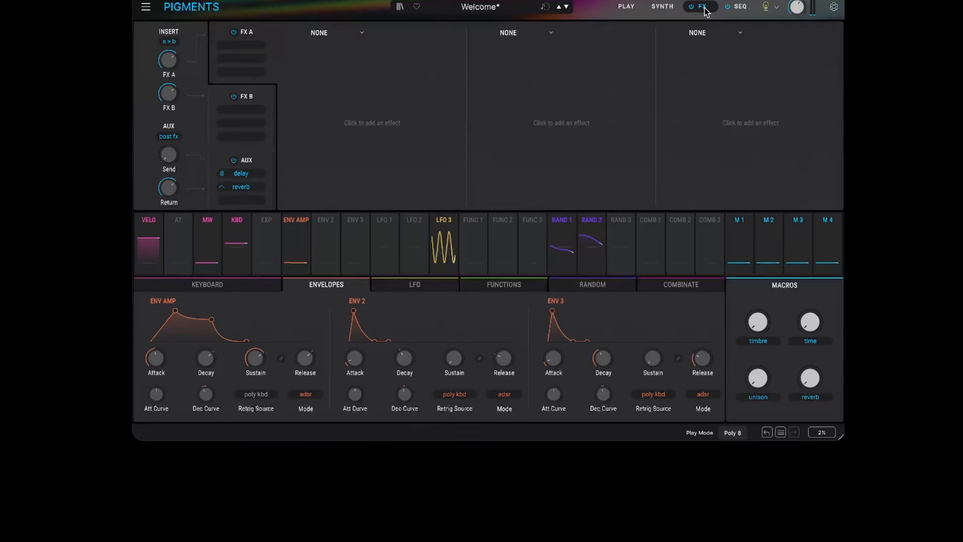
# Step: Add a Chorus effect to the first slot of FX A
pyautogui.click(320, 34)
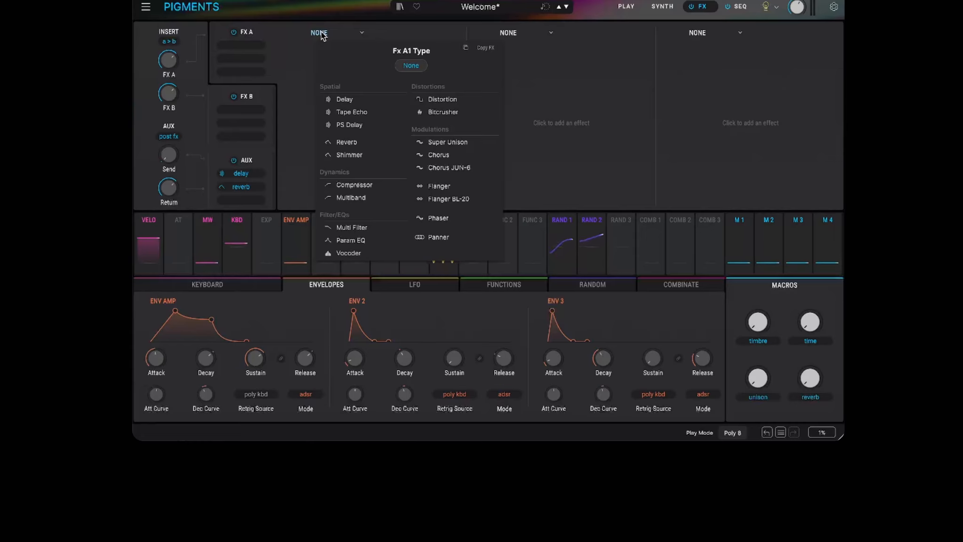
pyautogui.click(442, 155)
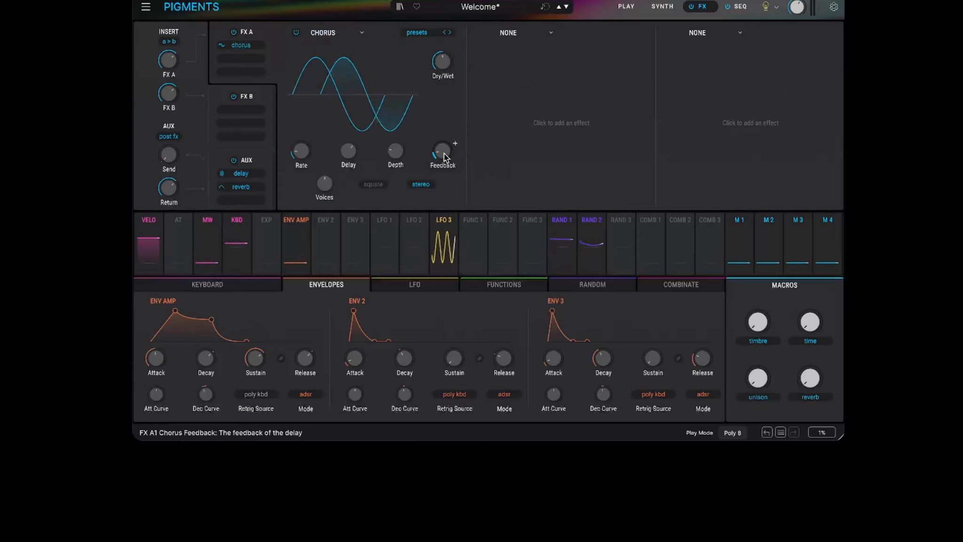
pyautogui.moveTo(454, 143)
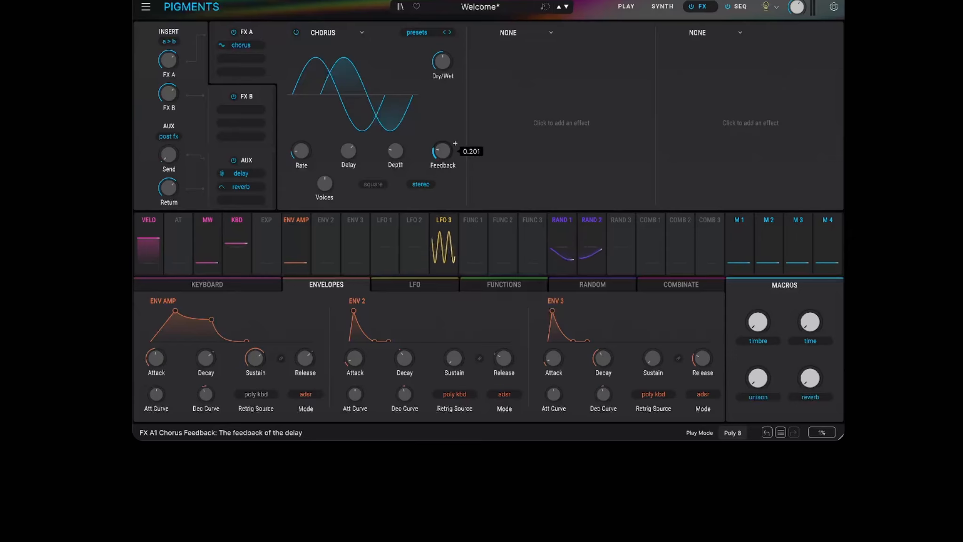
pyautogui.moveTo(441, 61)
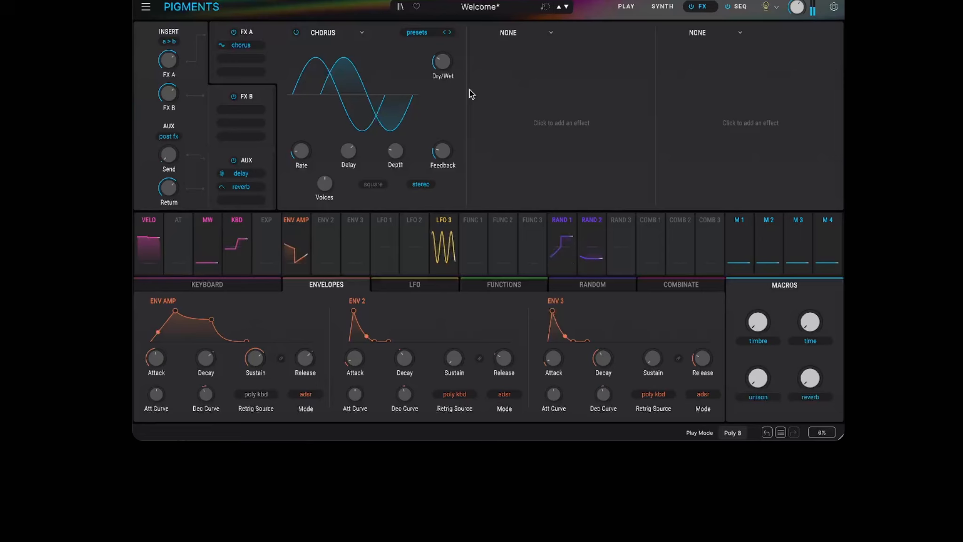
# Step: Add a Delay effect to the second slot of FX A and set its dry/wet mix to about 29%
pyautogui.click(509, 34)
pyautogui.click(537, 100)
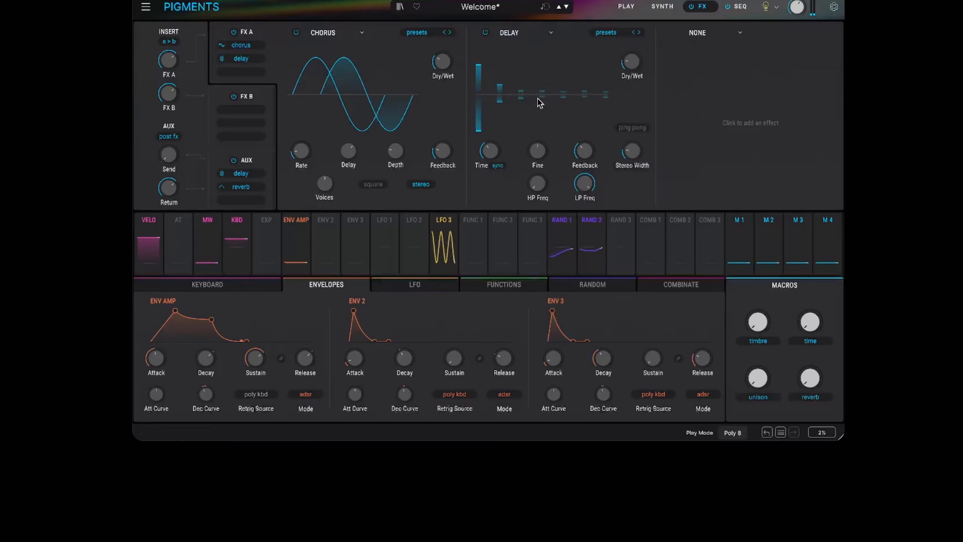
pyautogui.moveTo(619, 64); pyautogui.dragTo(644, 54)
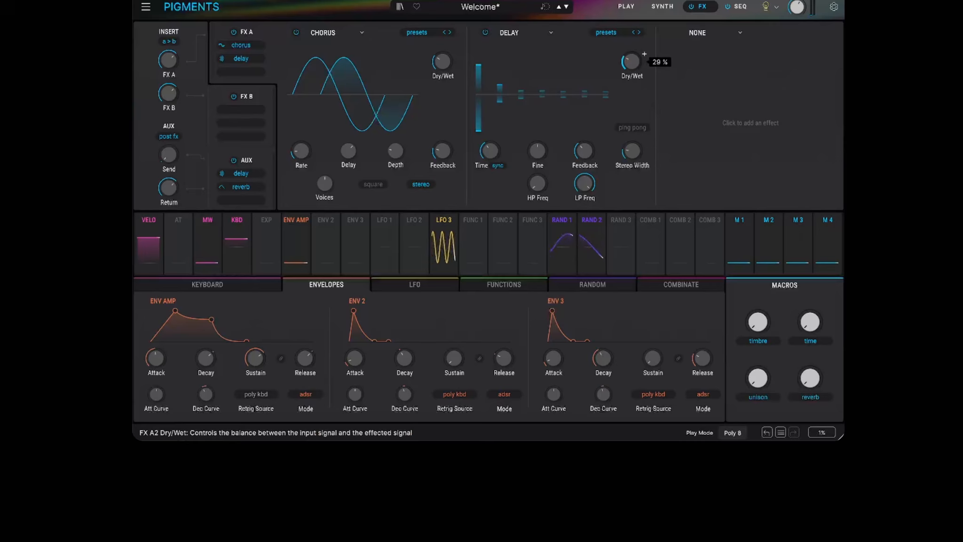
# Step: Filter the delay's repeats by raising its high-pass frequency and lowering its low-pass frequency to about 12452 Hz
pyautogui.moveTo(538, 184); pyautogui.dragTo(538, 169)
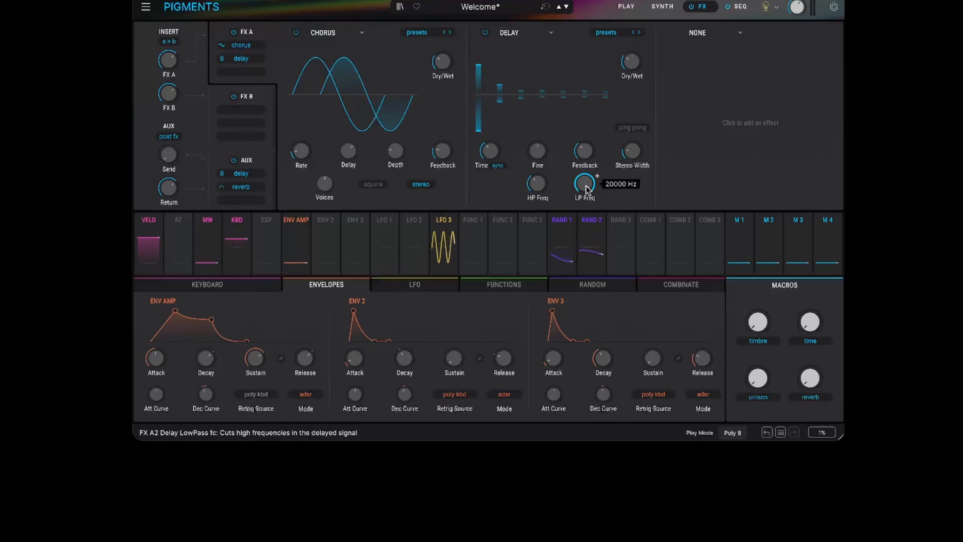
pyautogui.moveTo(584, 182)
pyautogui.mouseDown()
pyautogui.moveTo(584, 202)
pyautogui.moveTo(584, 179)
pyautogui.mouseUp()
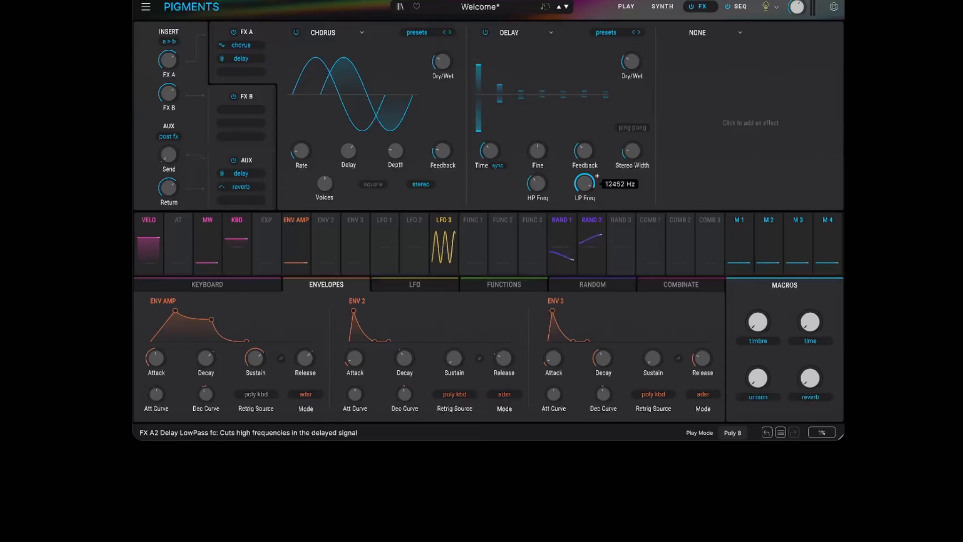